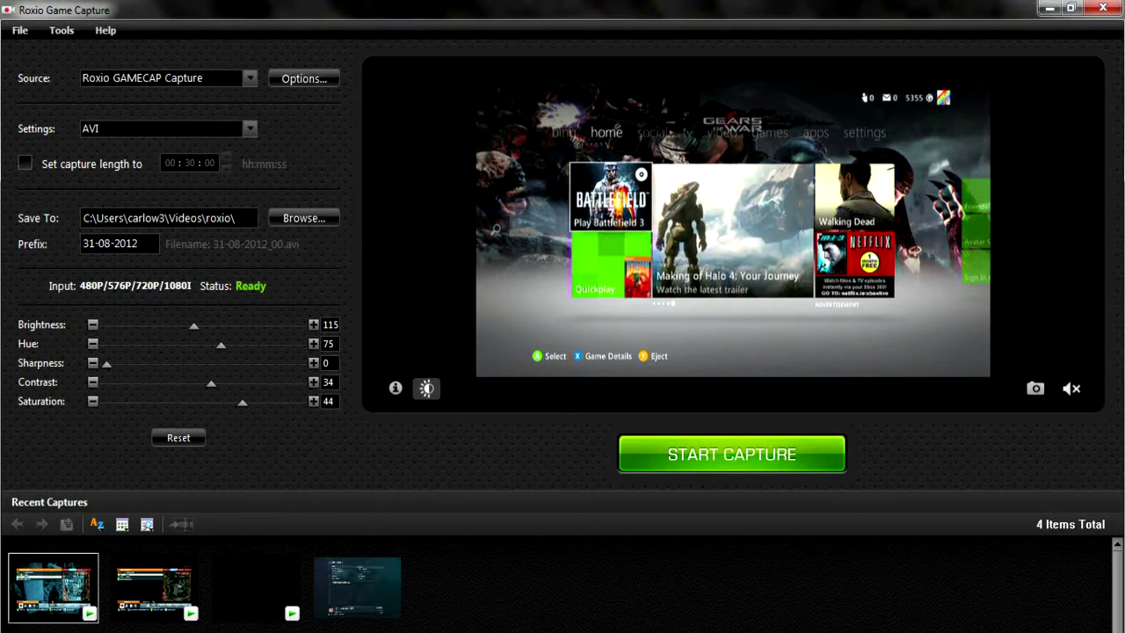
# Toggle the picture enhancement controls and a preview display option
pyautogui.click(428, 388)
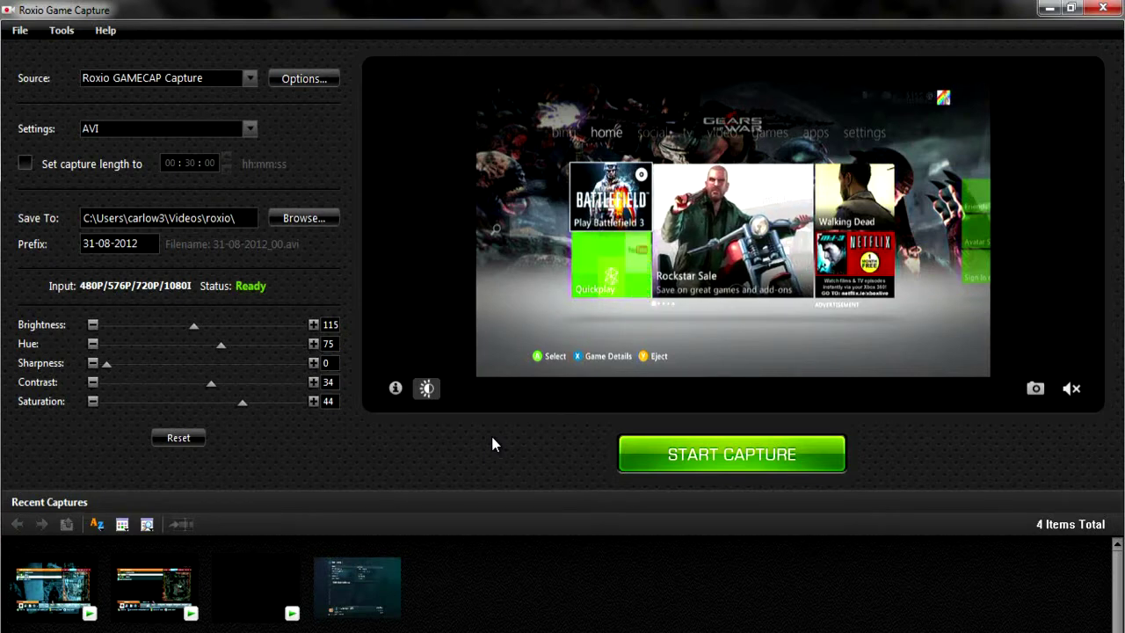
pyautogui.moveTo(369, 615)
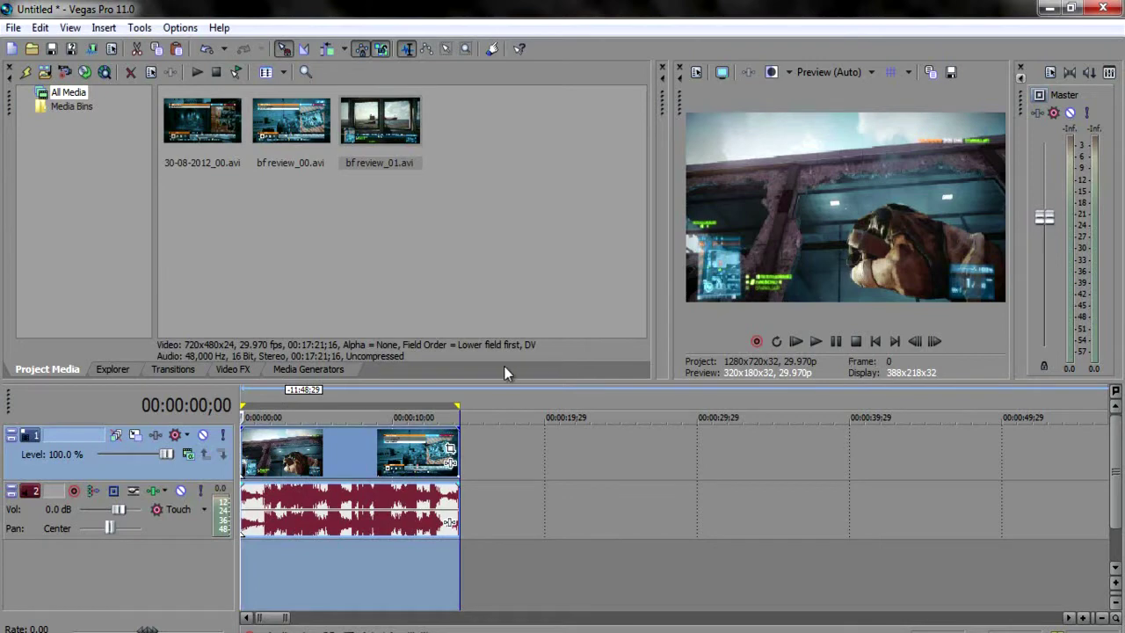
pyautogui.click(771, 74)
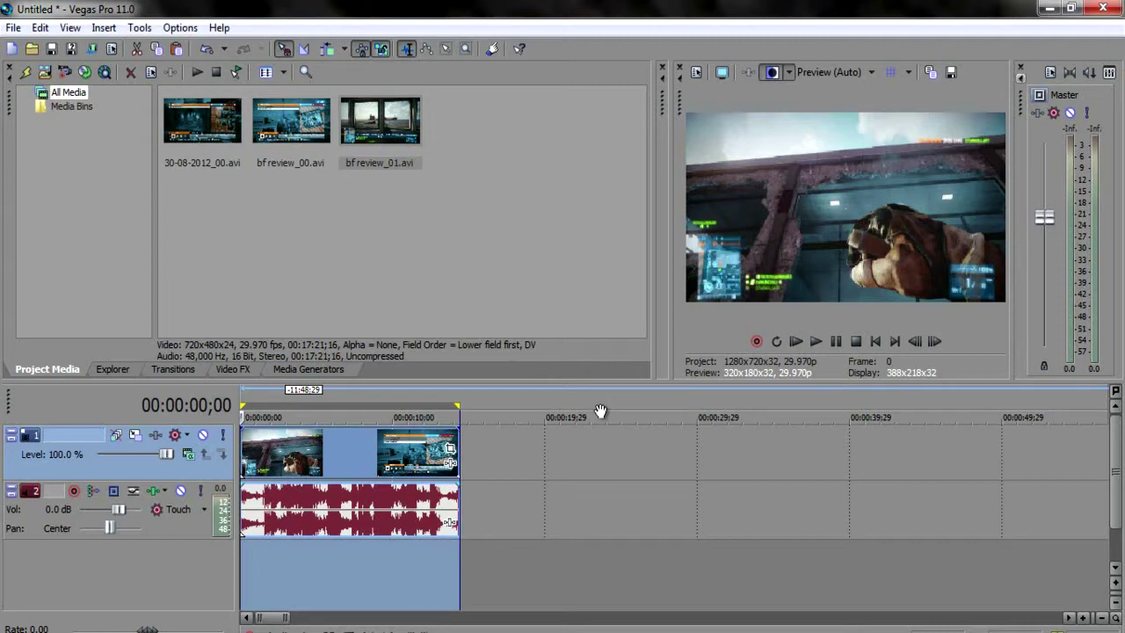
# Keep the 720ptest template at Best quality and make it the default for new projects
pyautogui.click(694, 73)
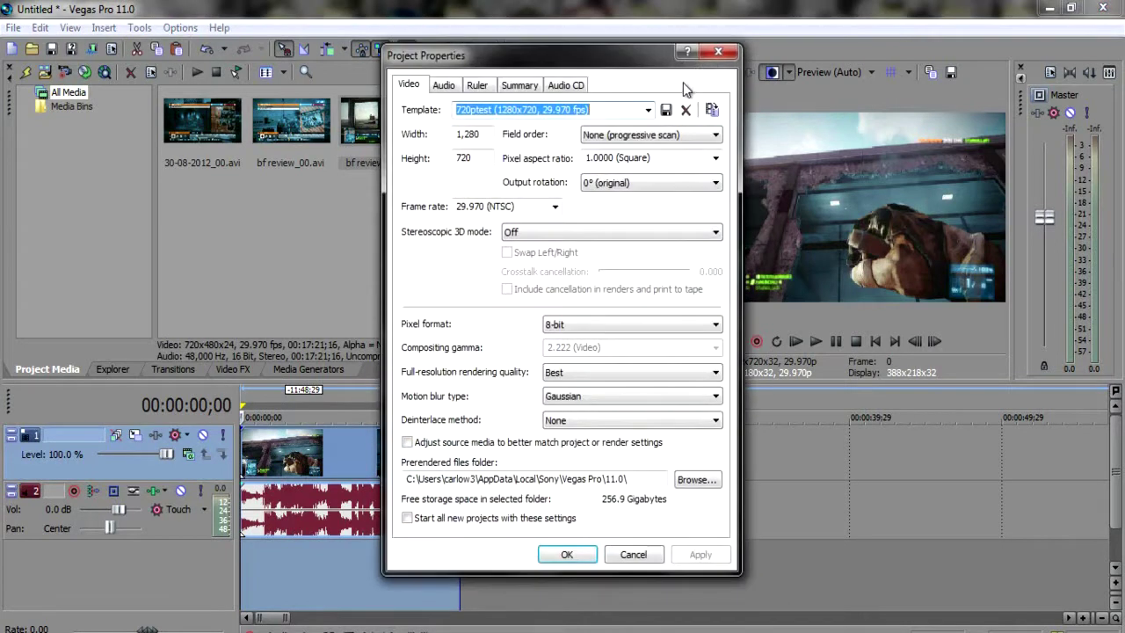
pyautogui.click(647, 111)
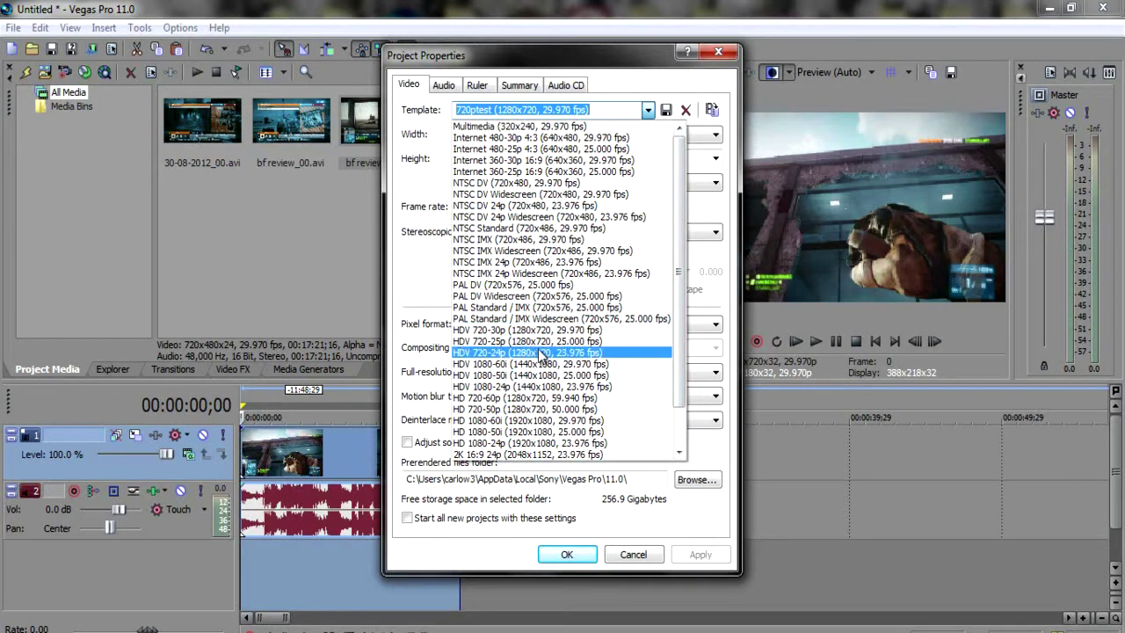
pyautogui.click(423, 277)
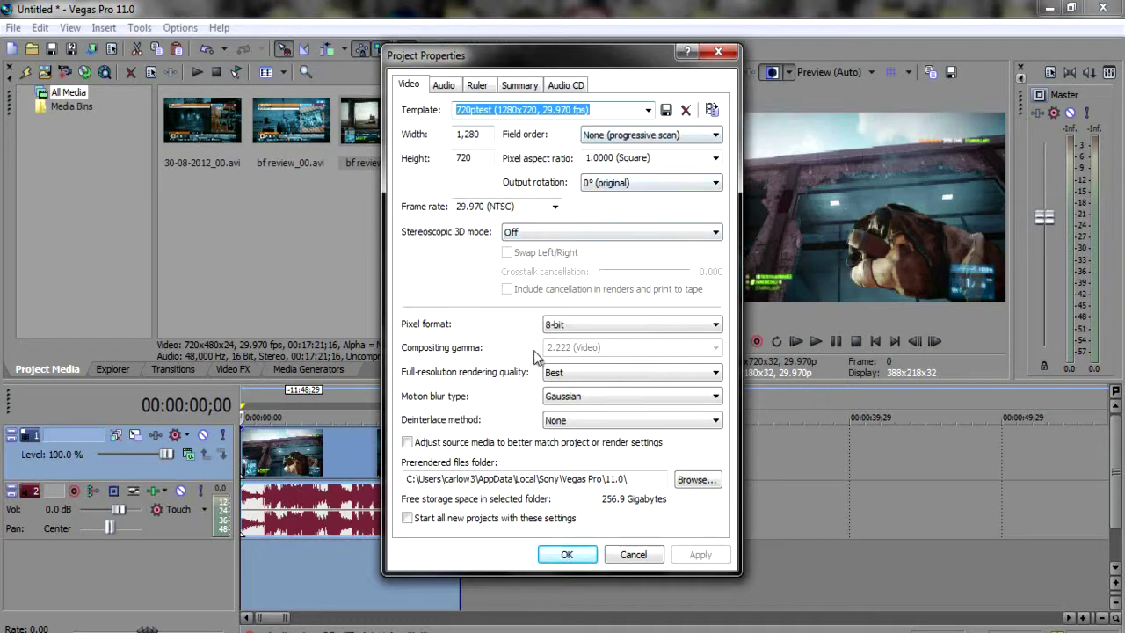
pyautogui.click(642, 377)
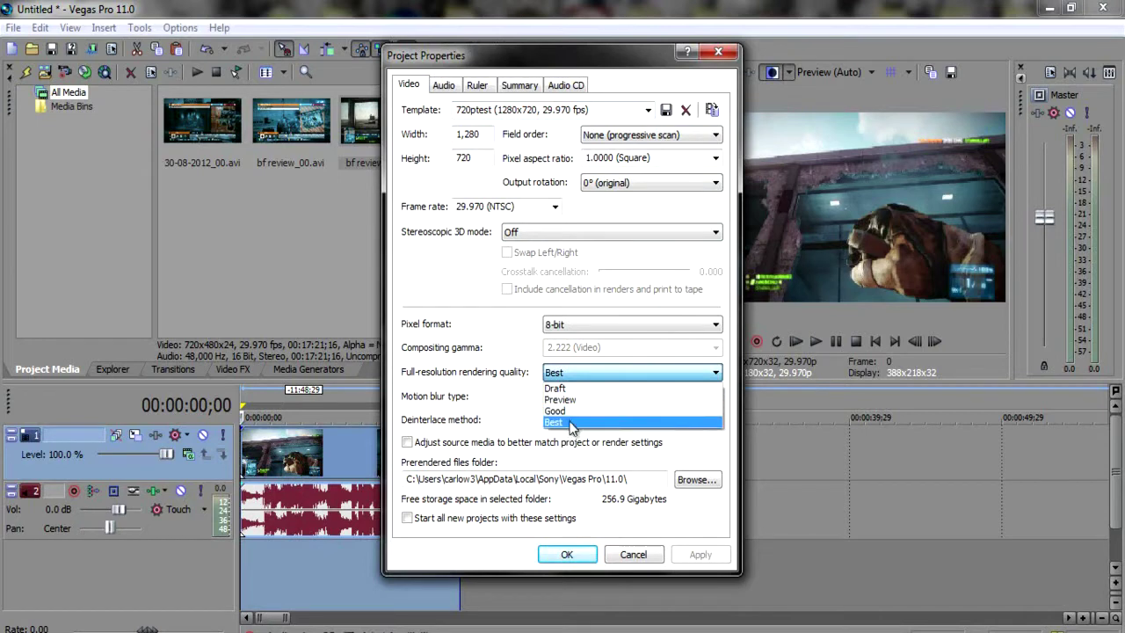
pyautogui.click(646, 376)
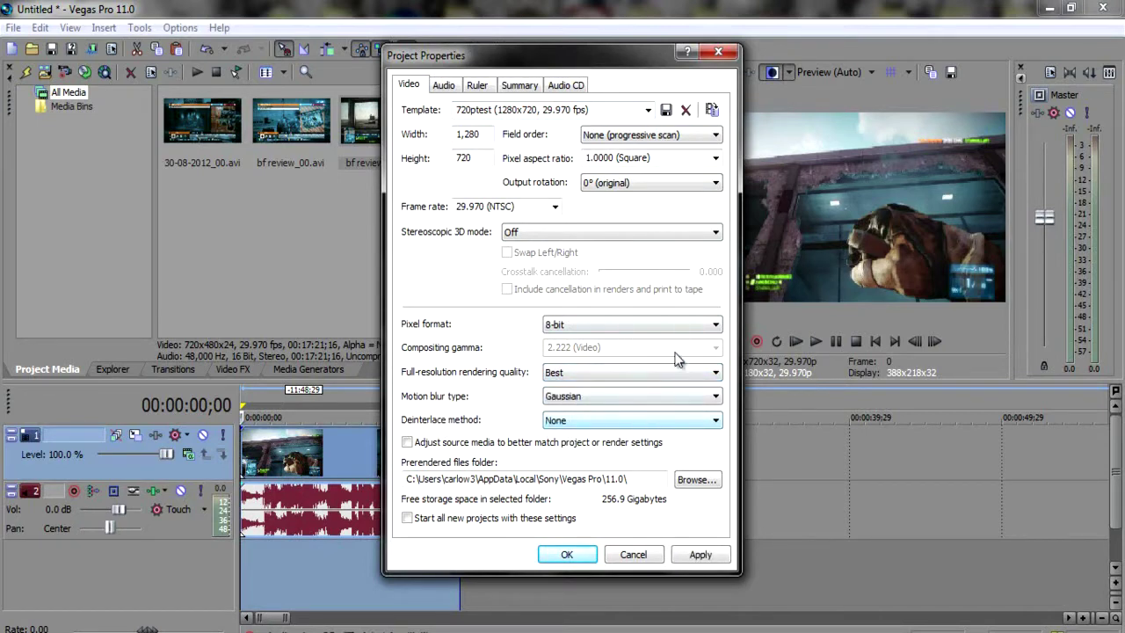
pyautogui.click(406, 518)
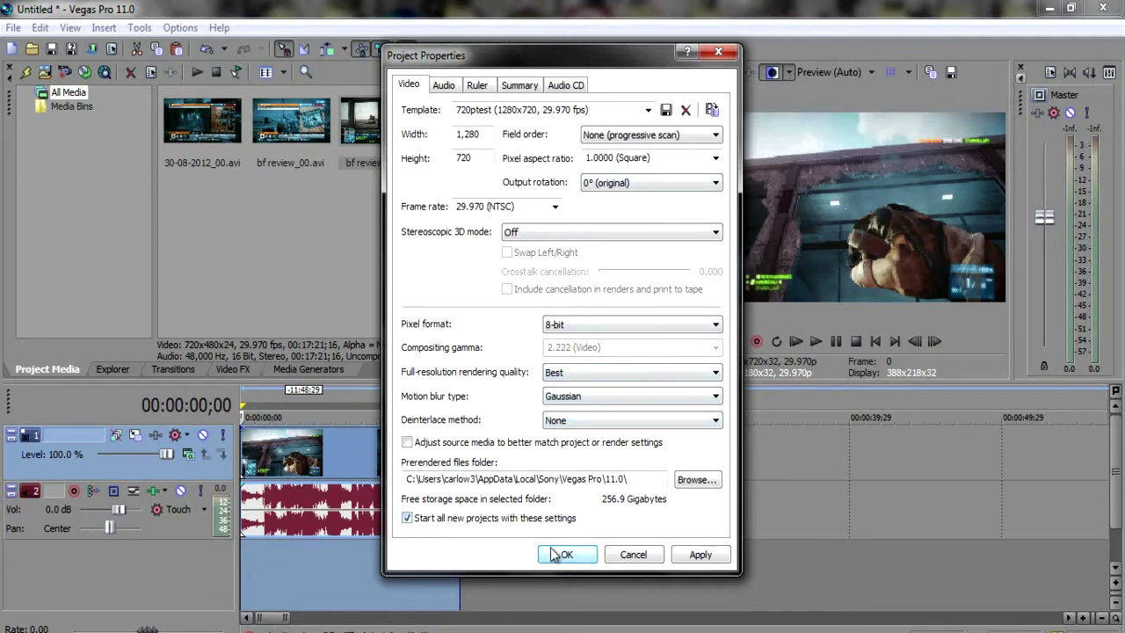
pyautogui.click(695, 556)
pyautogui.click(565, 555)
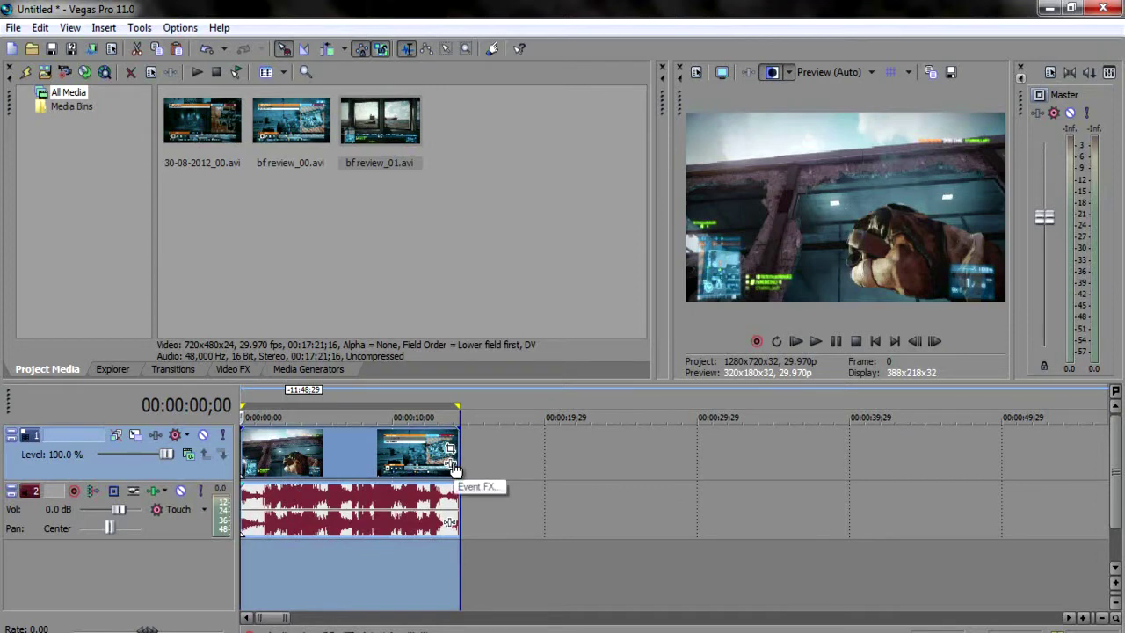
# Add Sony Color Curves to bf review_01 and apply its BF3 preset
pyautogui.click(450, 463)
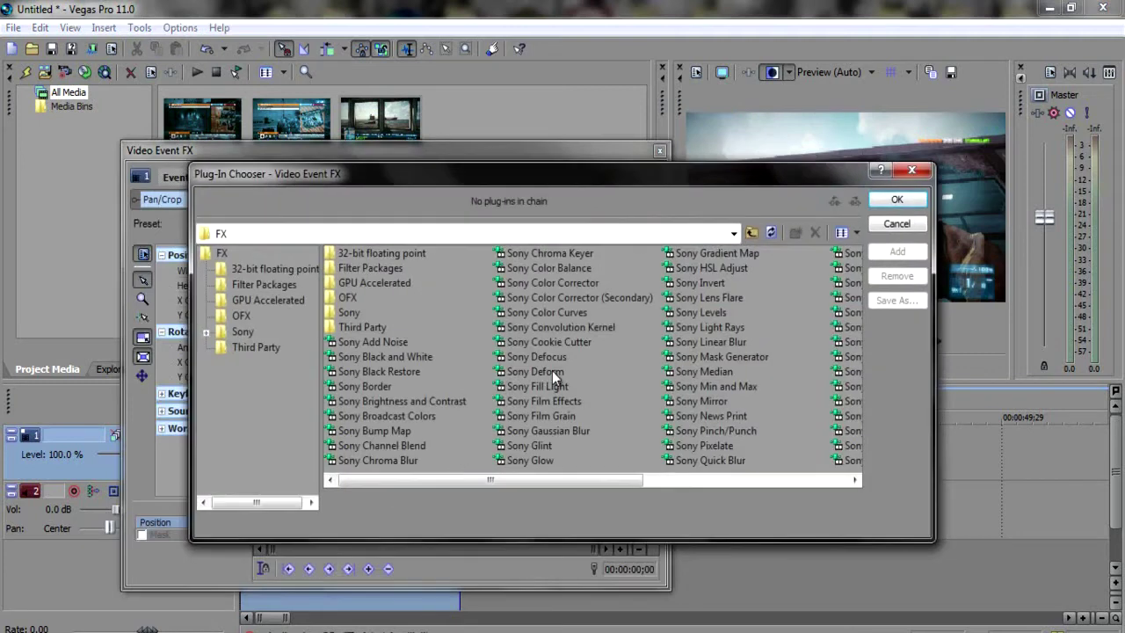
pyautogui.click(561, 312)
pyautogui.click(910, 253)
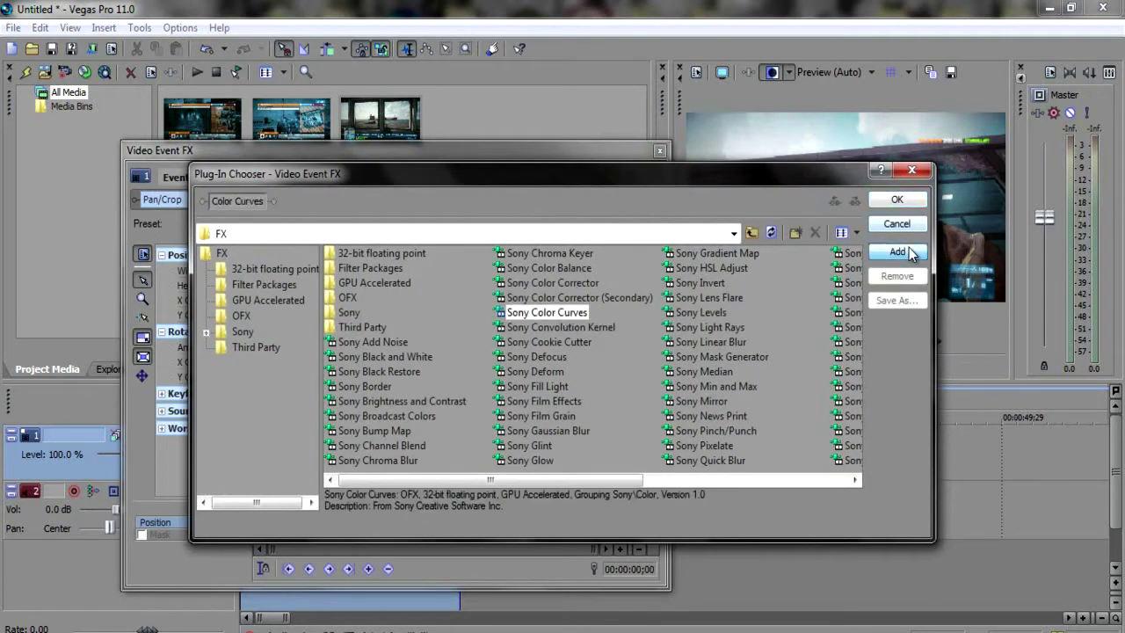
pyautogui.click(894, 200)
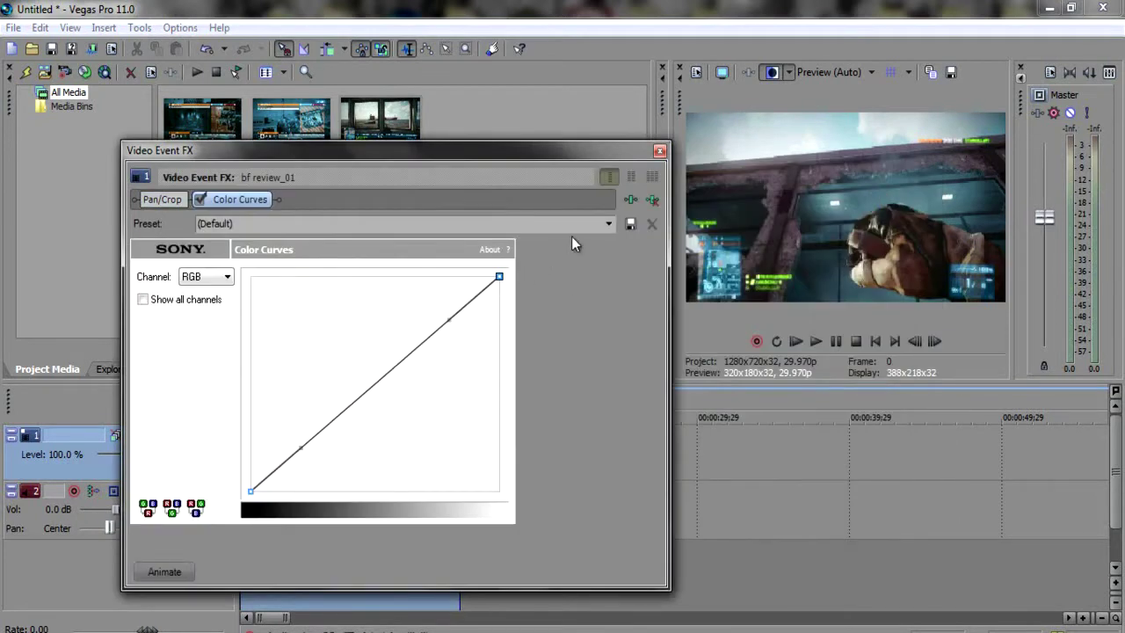
pyautogui.click(608, 224)
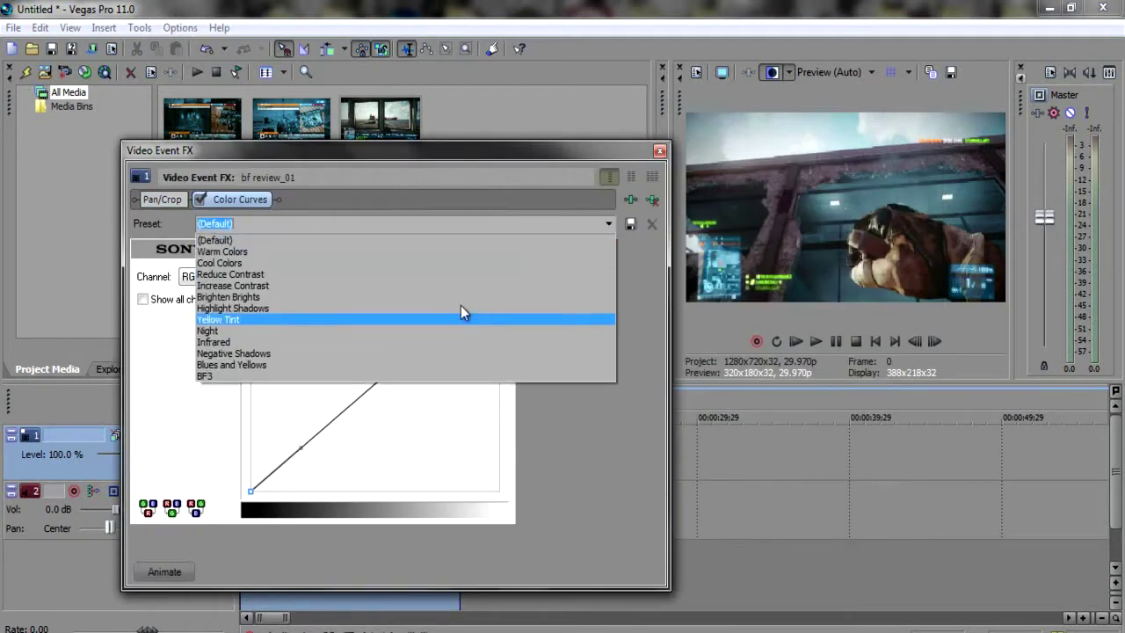
pyautogui.click(347, 376)
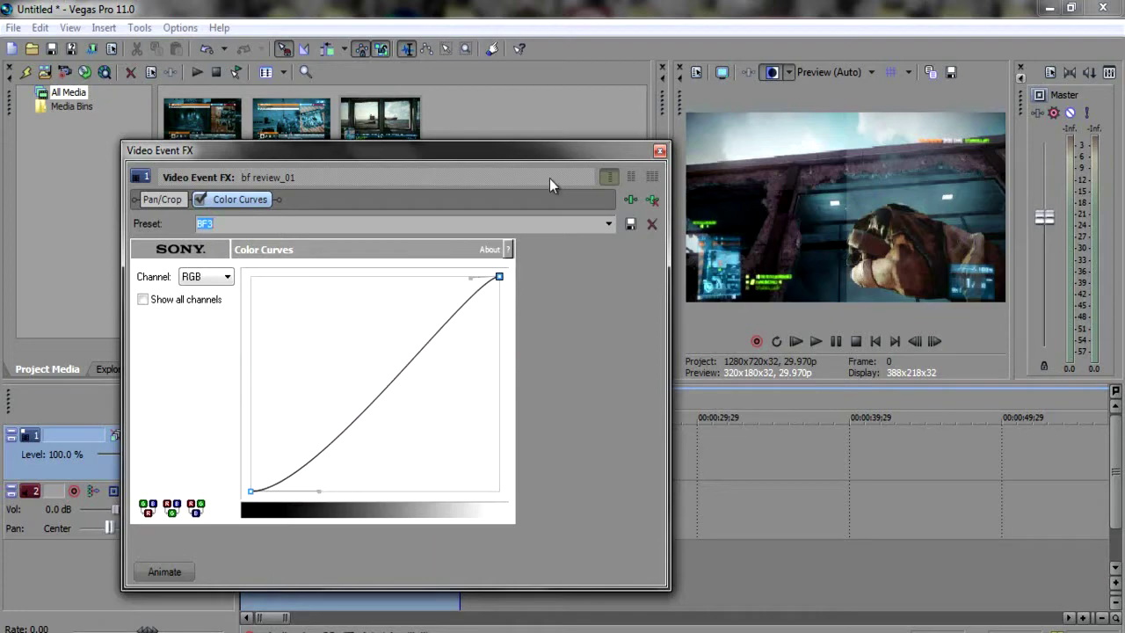
pyautogui.click(629, 201)
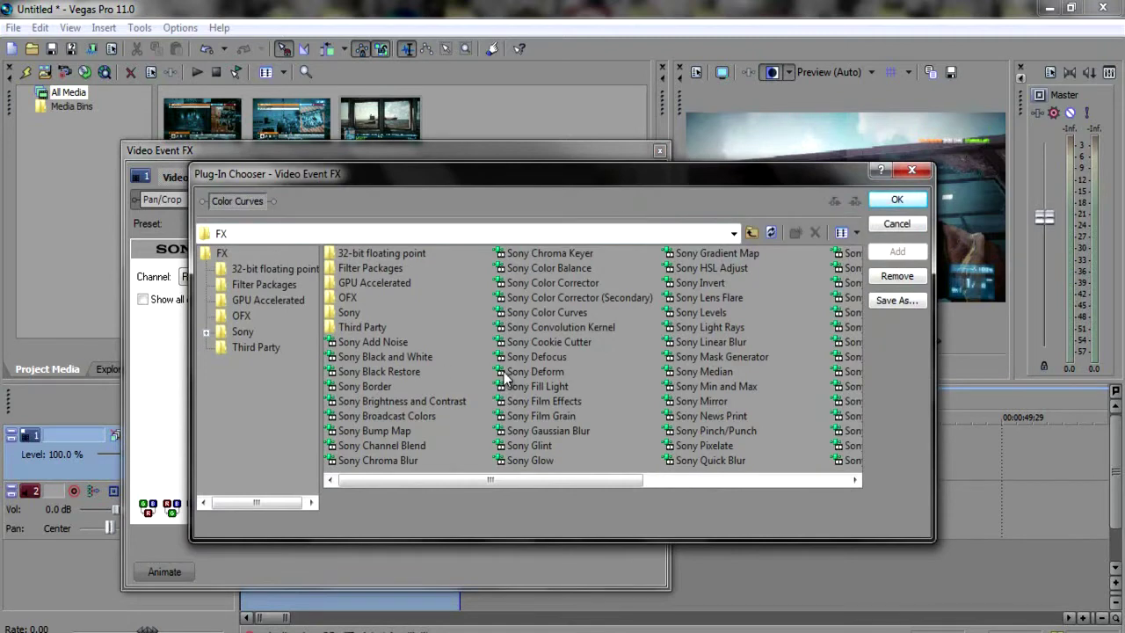
# Add Sony Color Corrector after Color Curves and apply its BF3 preset
pyautogui.click(546, 286)
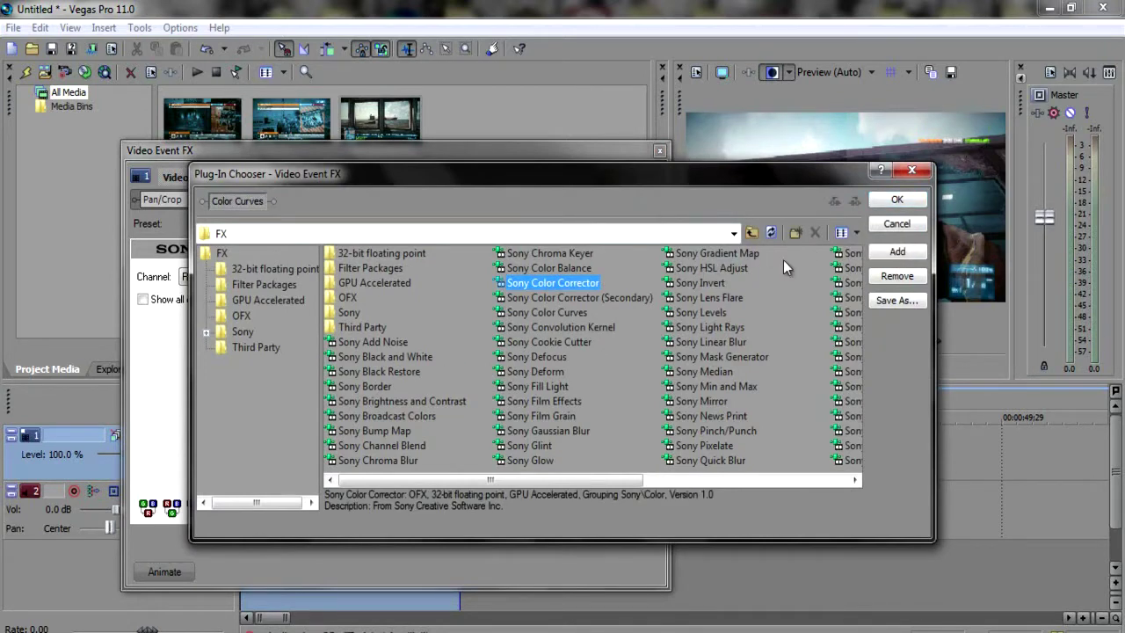
pyautogui.click(895, 253)
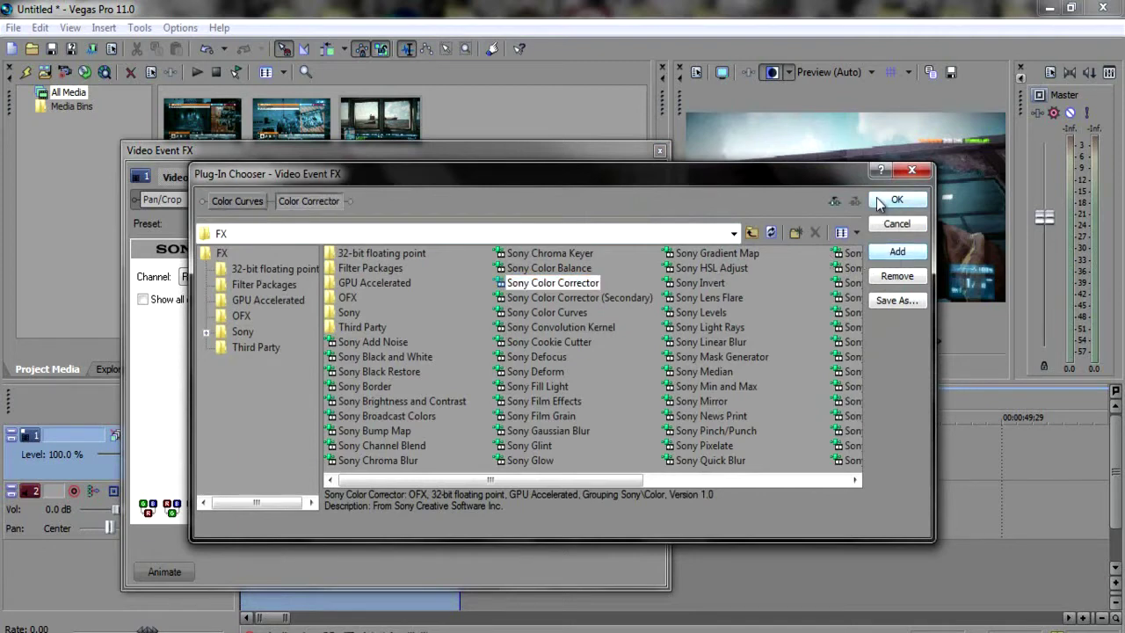
pyautogui.click(880, 202)
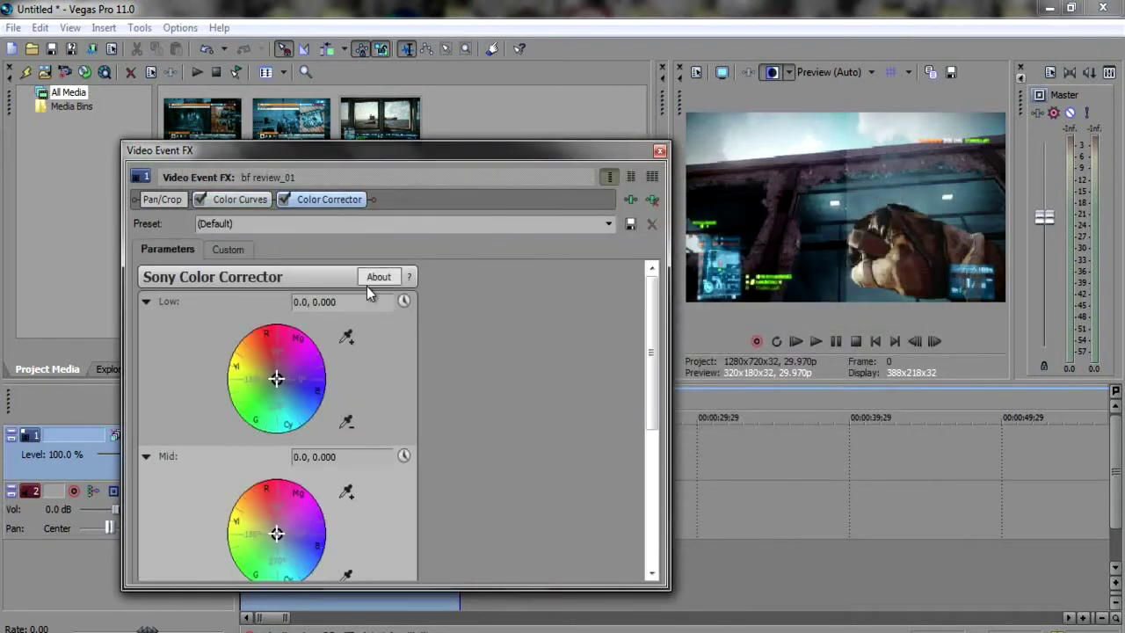
pyautogui.click(608, 224)
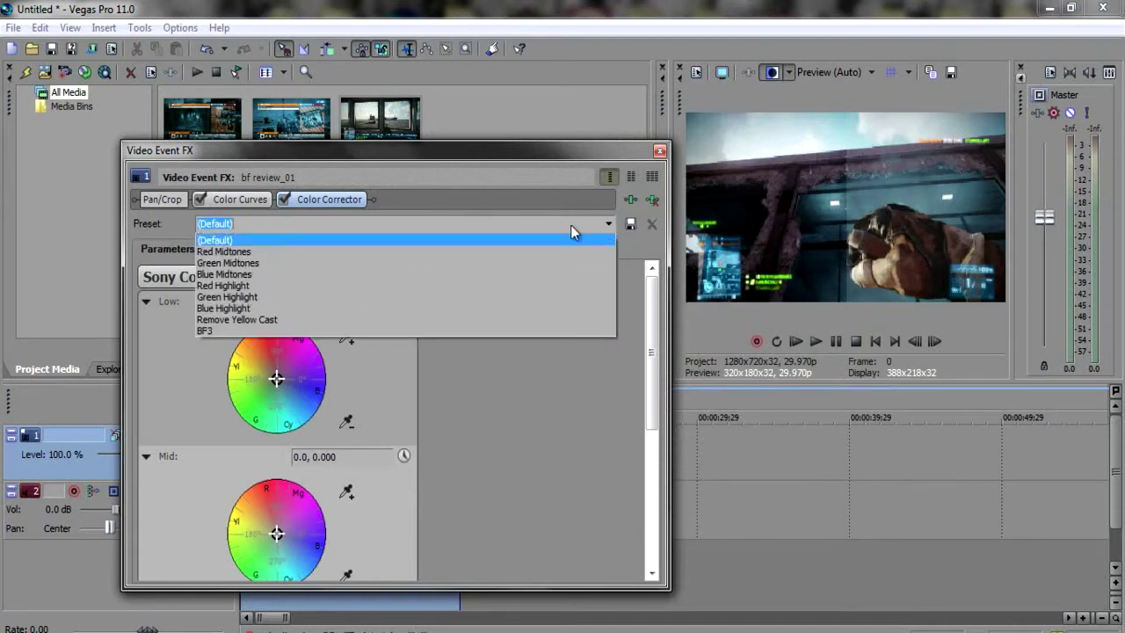
pyautogui.click(284, 326)
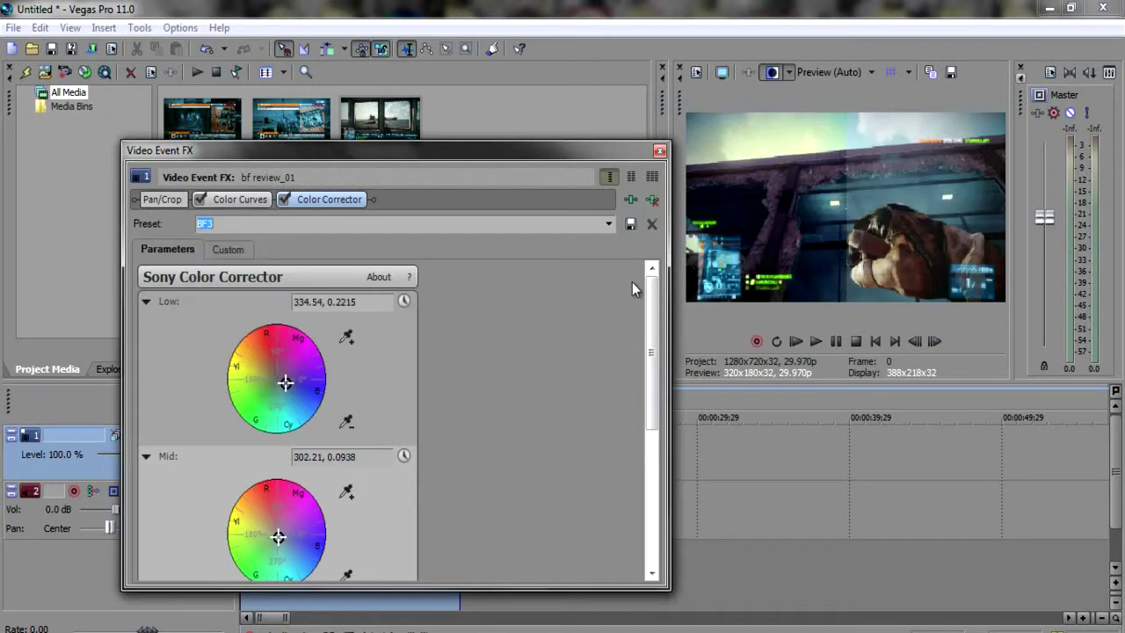
# Fine-tune the Low/Mid/High color wheels and Saturation, then close the effects window
pyautogui.moveTo(657, 297)
pyautogui.mouseDown()
pyautogui.moveTo(634, 360)
pyautogui.moveTo(647, 296)
pyautogui.mouseUp()
pyautogui.moveTo(652, 319); pyautogui.dragTo(651, 381)
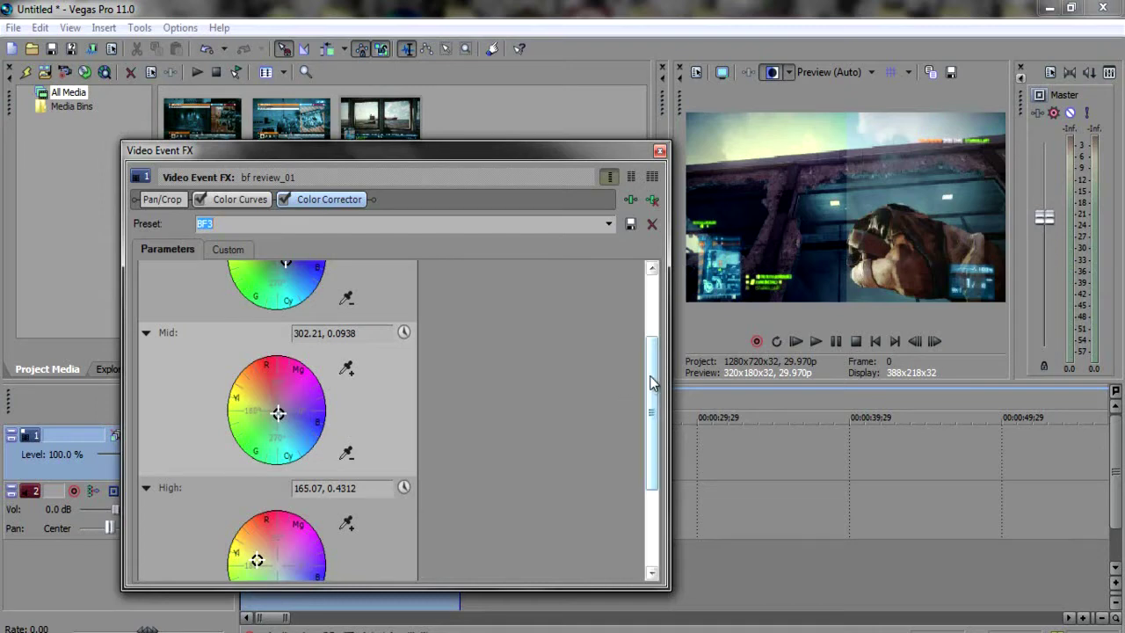
pyautogui.moveTo(651, 383); pyautogui.dragTo(651, 443)
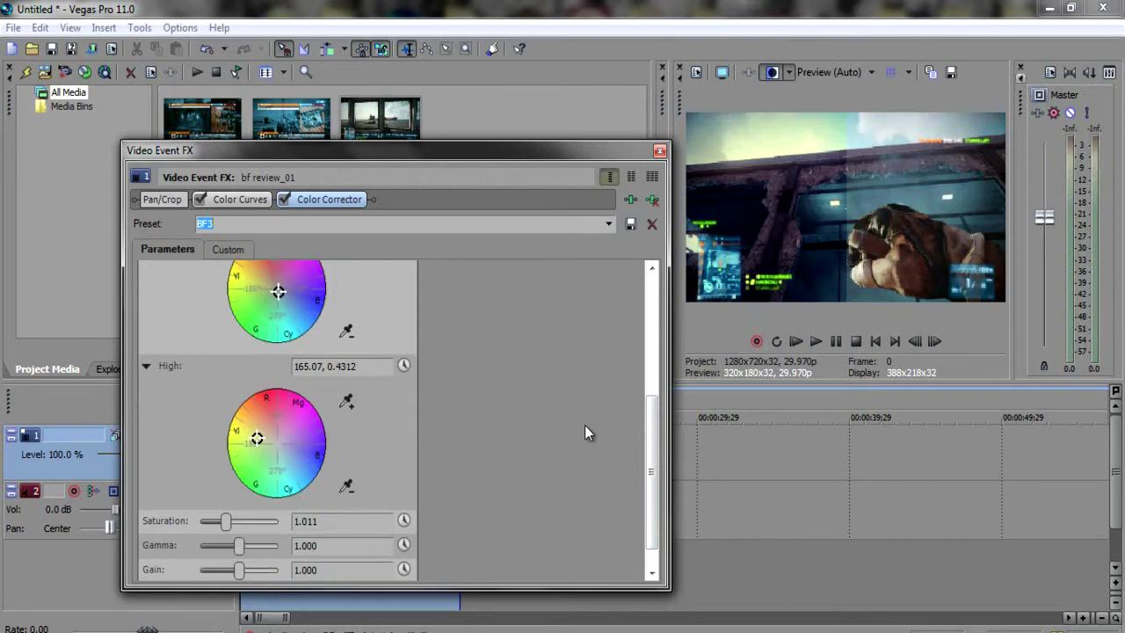
pyautogui.moveTo(658, 423); pyautogui.dragTo(652, 467)
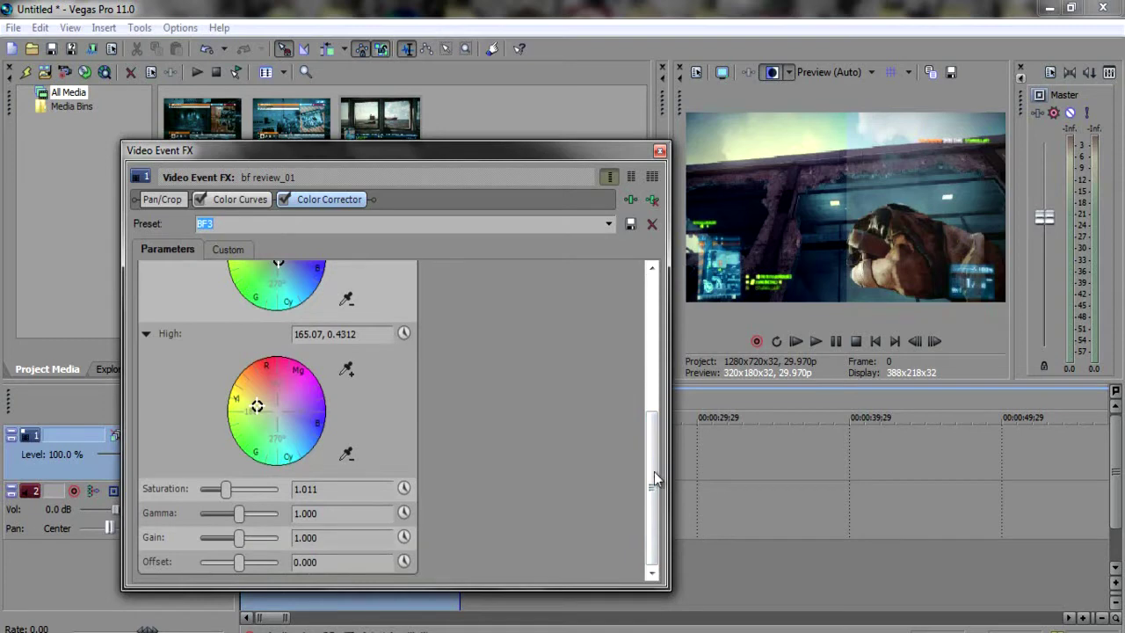
pyautogui.moveTo(658, 421); pyautogui.dragTo(666, 294)
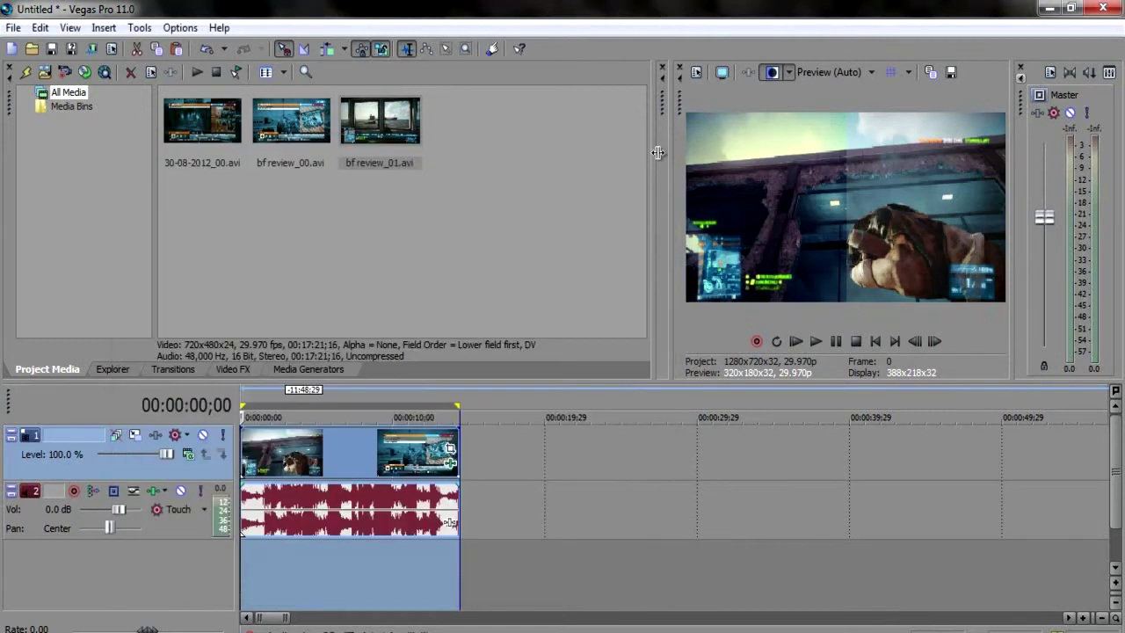
pyautogui.click(660, 151)
# Turn off the split-screen preview and bring up the File menu
pyautogui.click(770, 73)
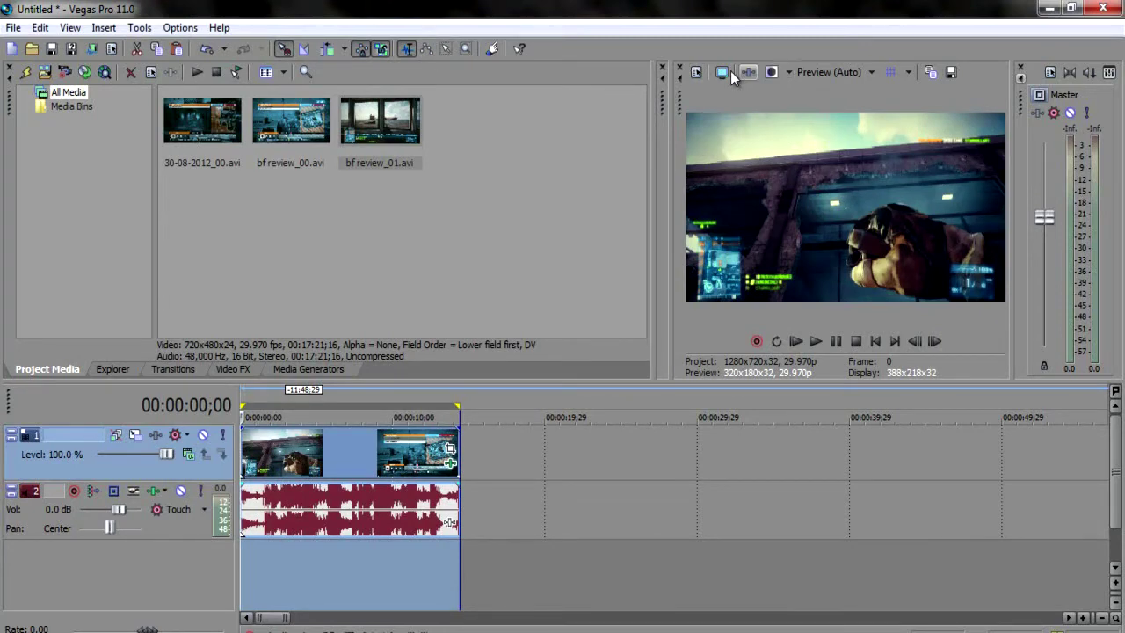
pyautogui.click(13, 28)
# In Render As, show all templates and pick MainConcept AVC/AAC Roxio/Youtube 720p
pyautogui.click(49, 152)
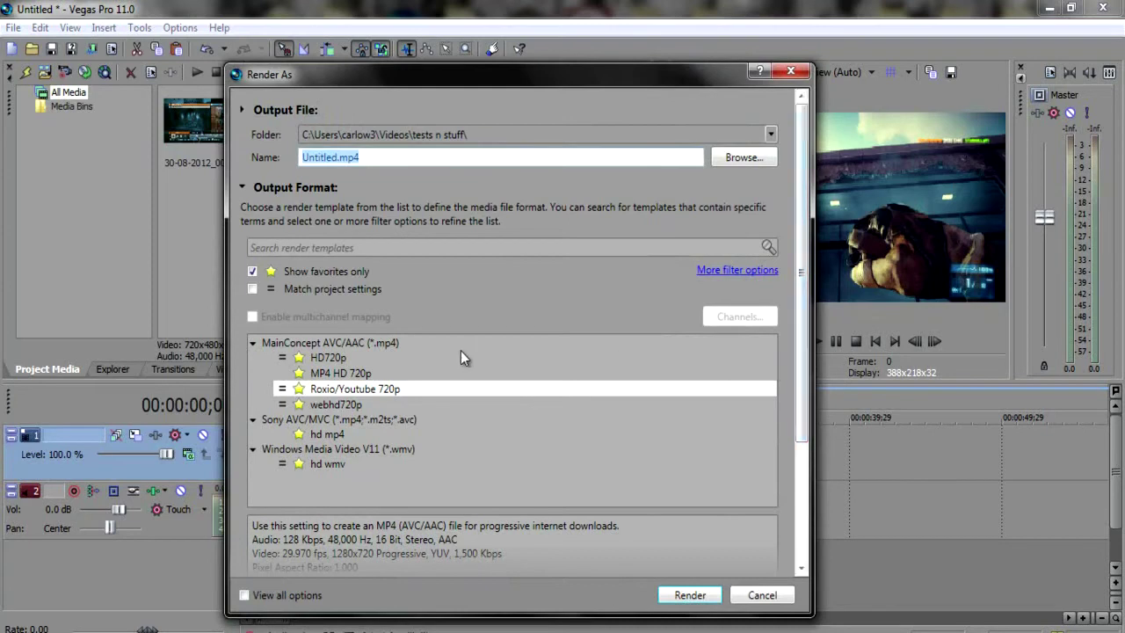
pyautogui.click(252, 272)
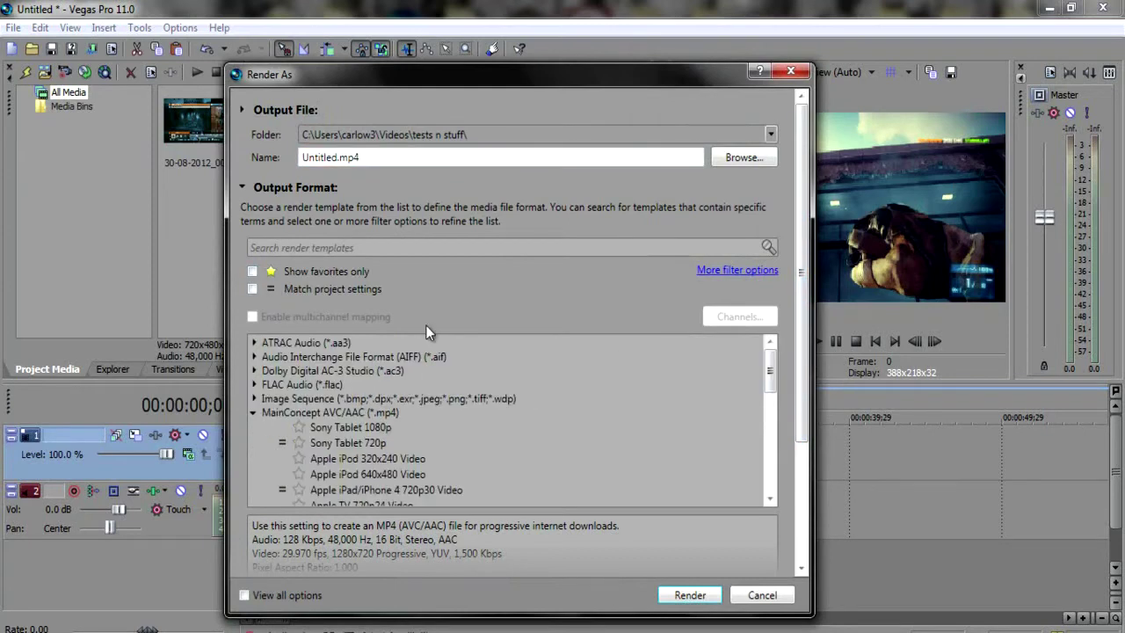
pyautogui.moveTo(764, 362); pyautogui.dragTo(772, 406)
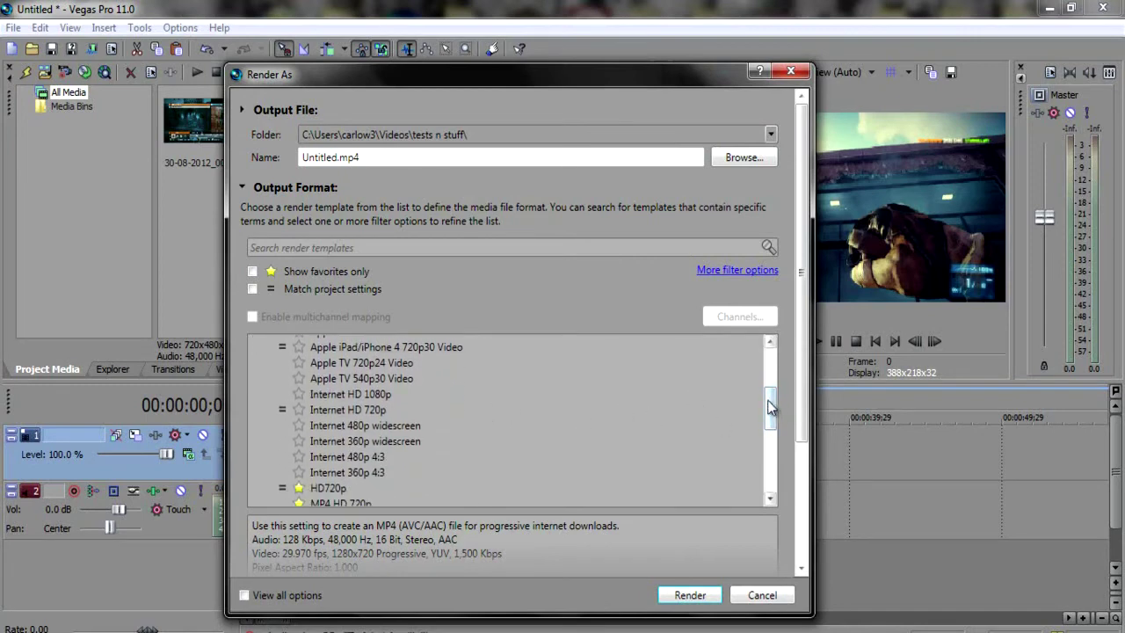
pyautogui.moveTo(771, 402); pyautogui.dragTo(768, 372)
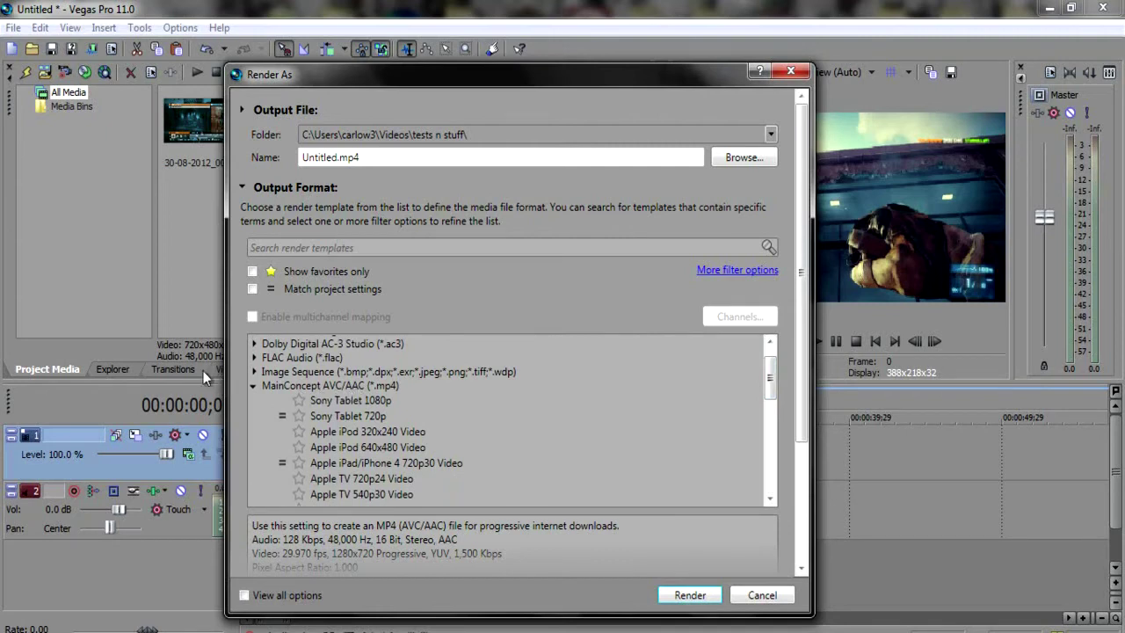
pyautogui.click(253, 385)
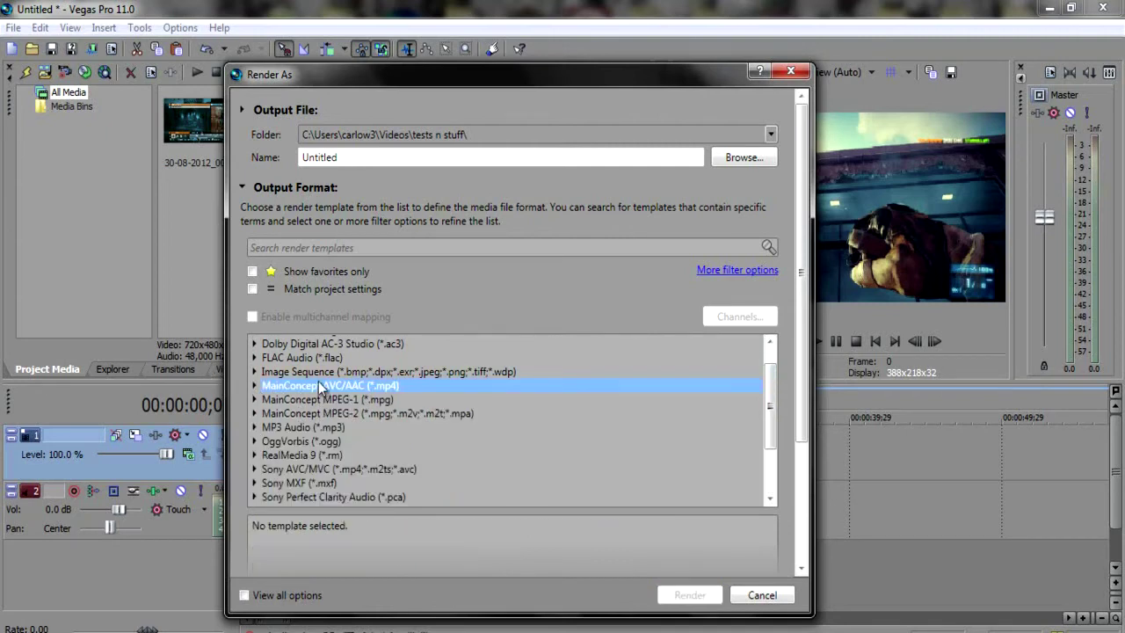
pyautogui.click(253, 385)
pyautogui.moveTo(769, 383); pyautogui.dragTo(768, 408)
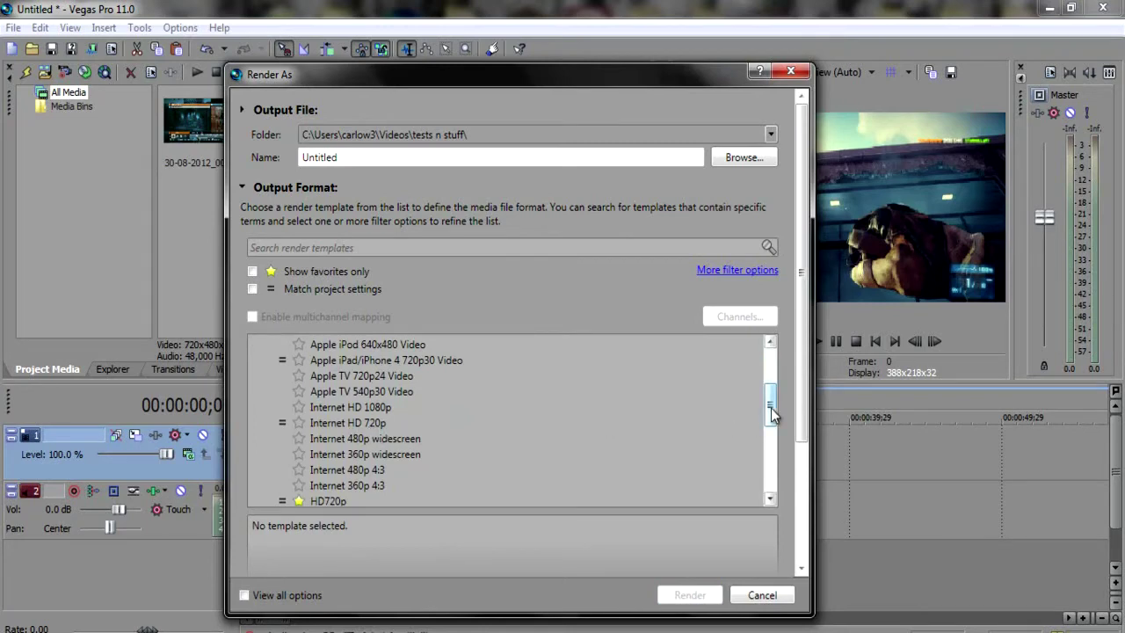
pyautogui.moveTo(771, 407); pyautogui.dragTo(740, 424)
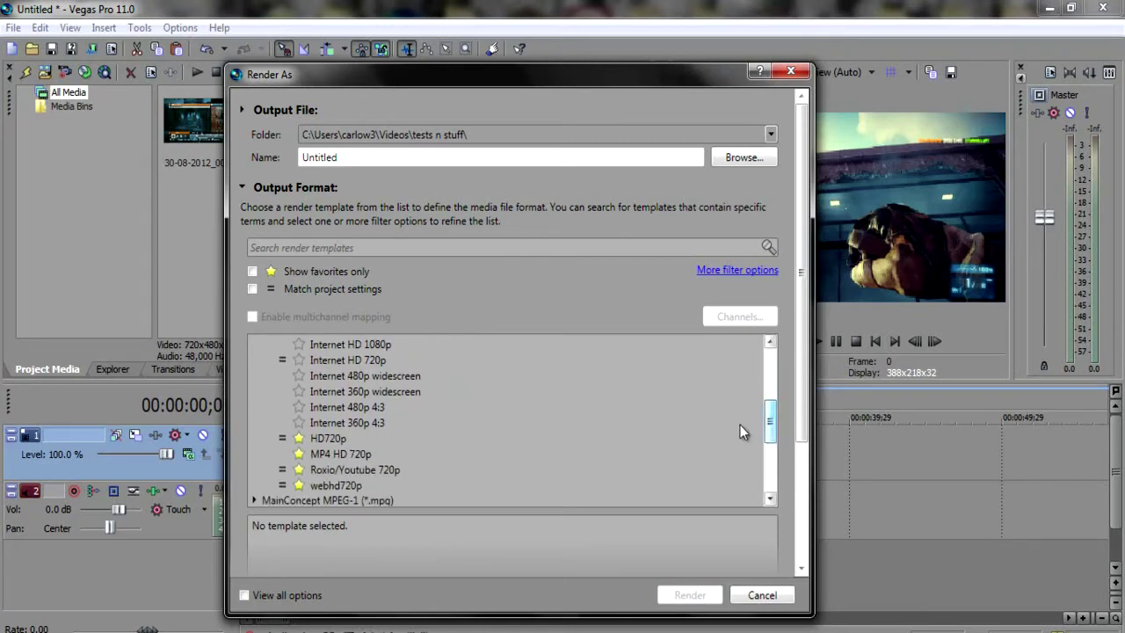
pyautogui.click(384, 472)
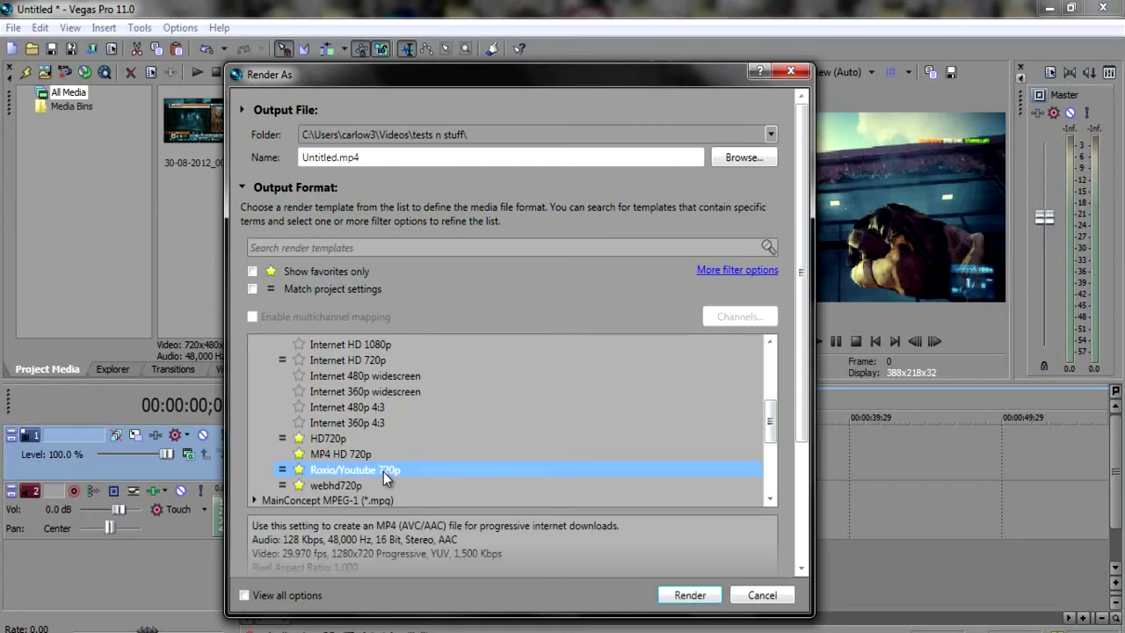
# Decline overwriting Untitled.mp4 and open the template's custom settings
pyautogui.click(698, 597)
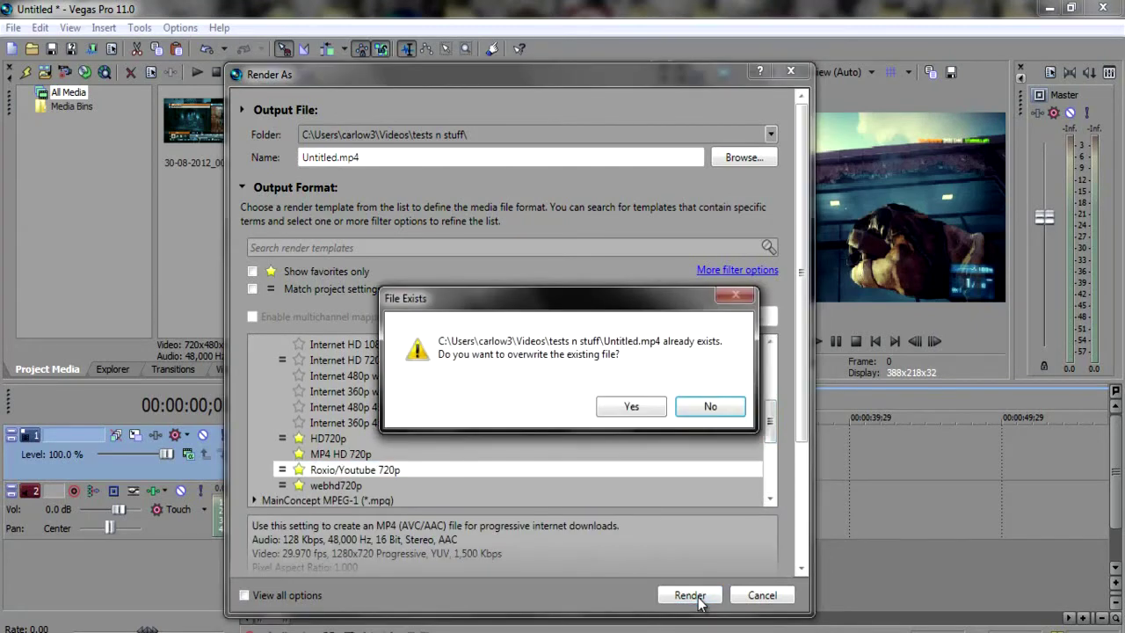
pyautogui.click(705, 406)
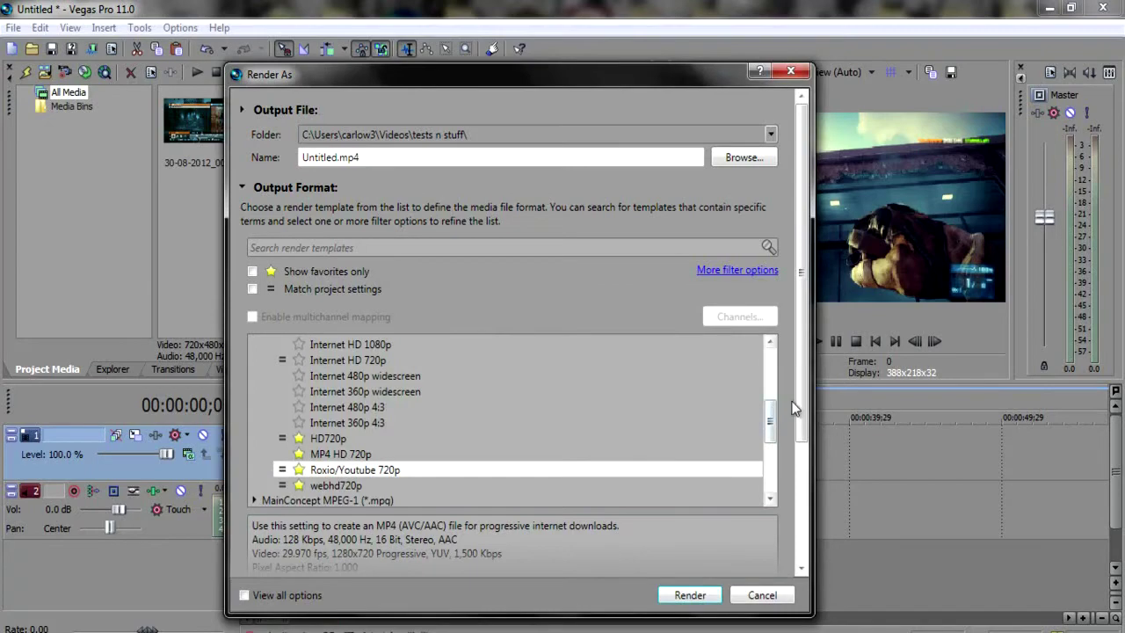
pyautogui.moveTo(799, 410); pyautogui.dragTo(802, 479)
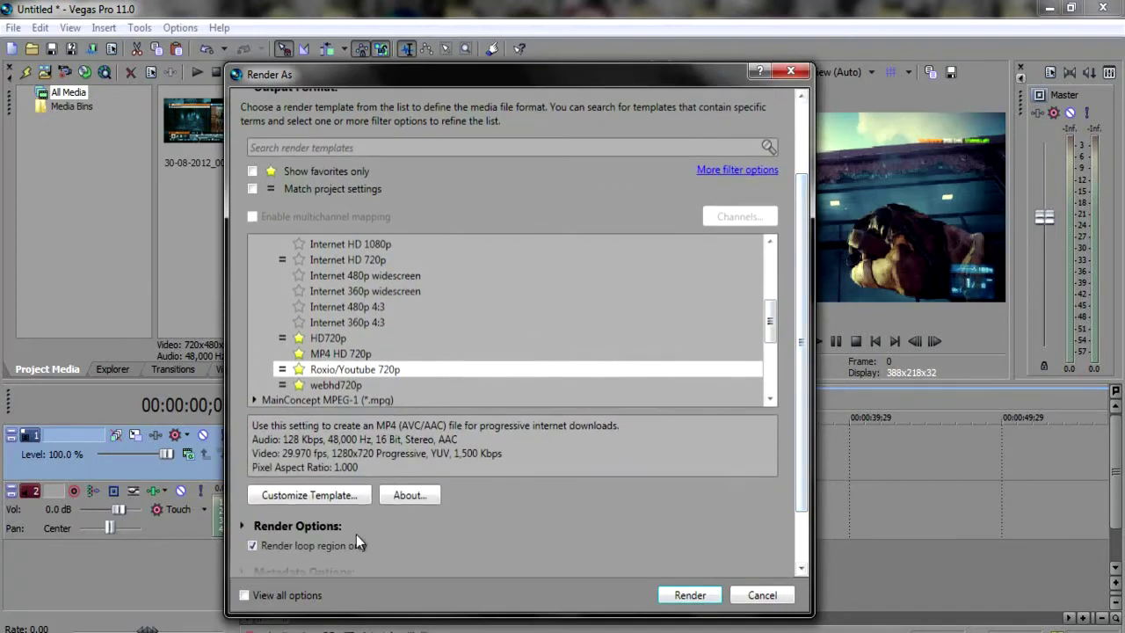
pyautogui.click(324, 493)
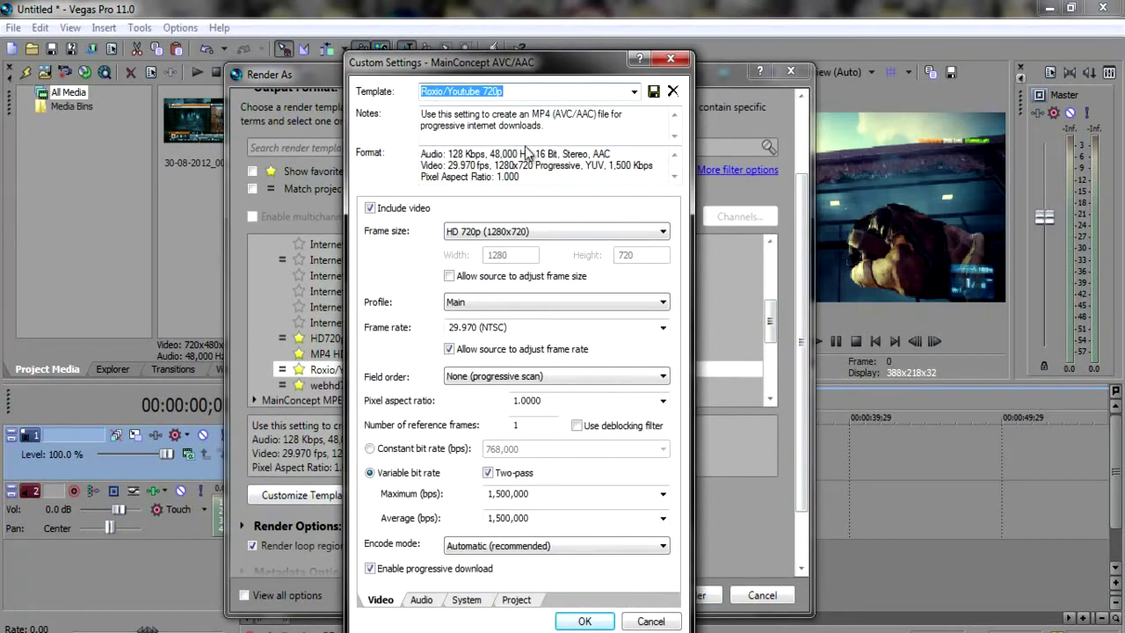
# Keep the HD 720p (1280x720) frame size and toggle two-pass encoding
pyautogui.click(564, 232)
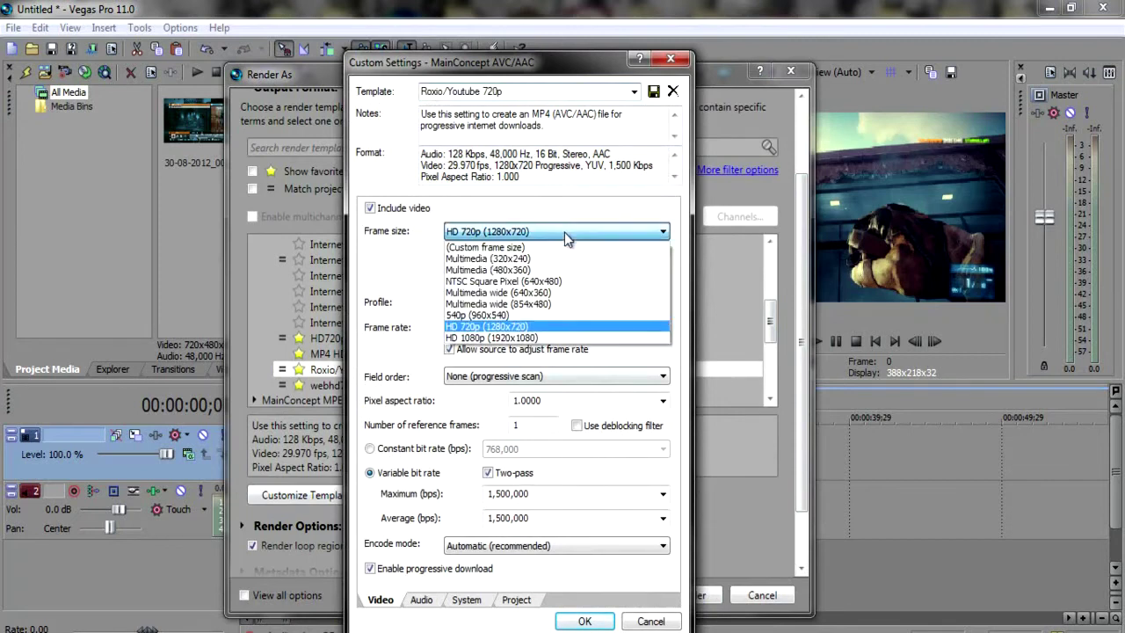
pyautogui.click(505, 332)
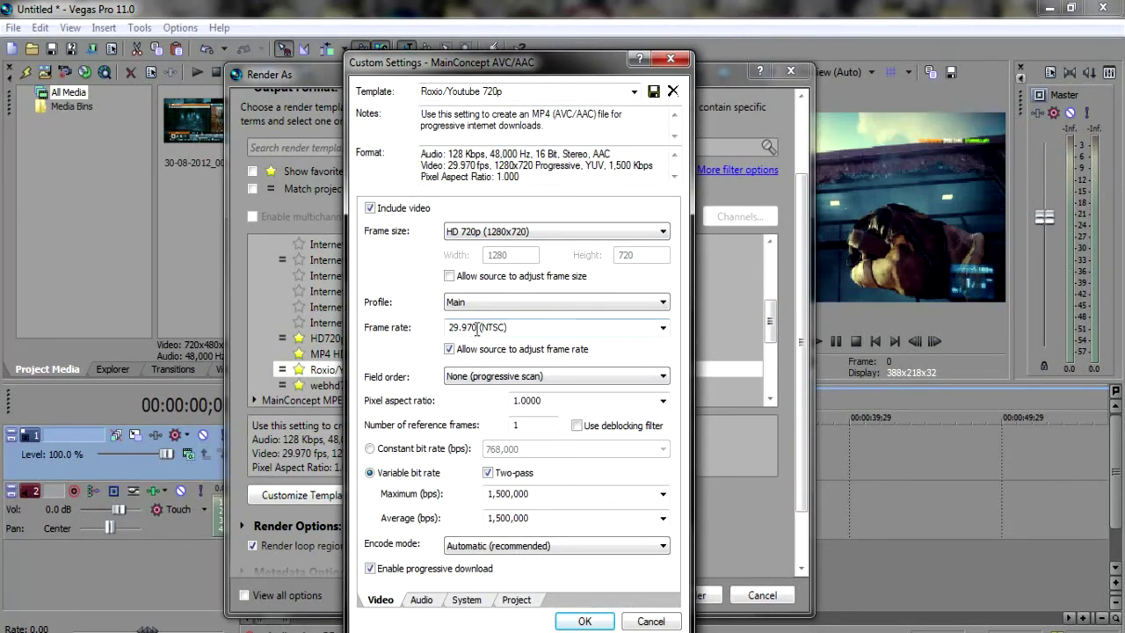
pyautogui.click(505, 380)
pyautogui.click(488, 473)
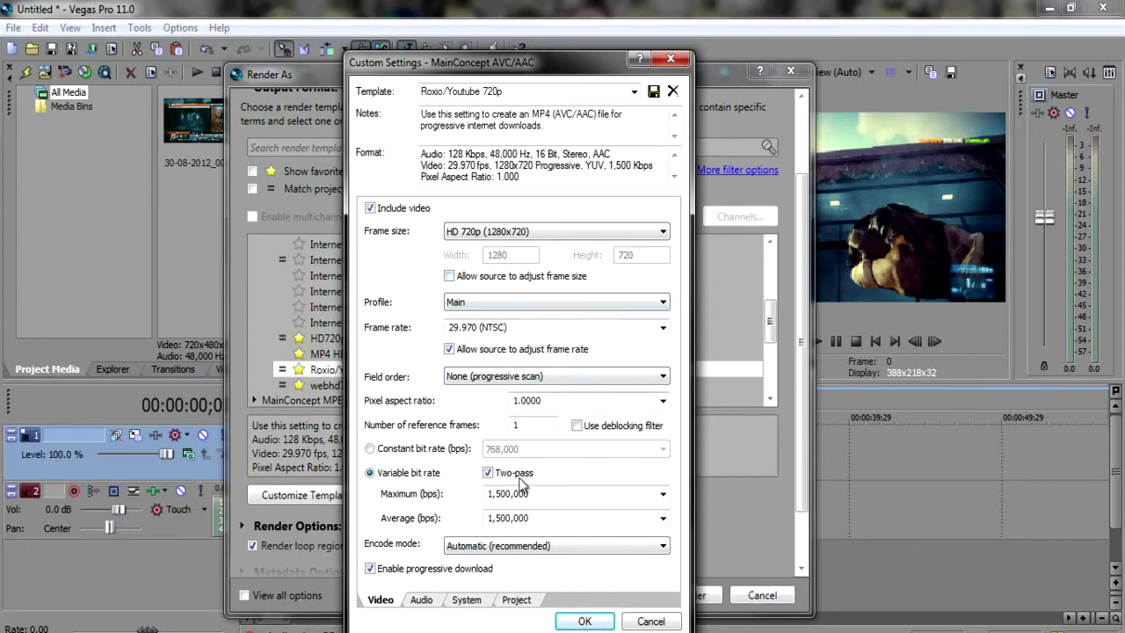
# Review the template's Audio, System and Project settings, then close the settings window
pyautogui.click(421, 601)
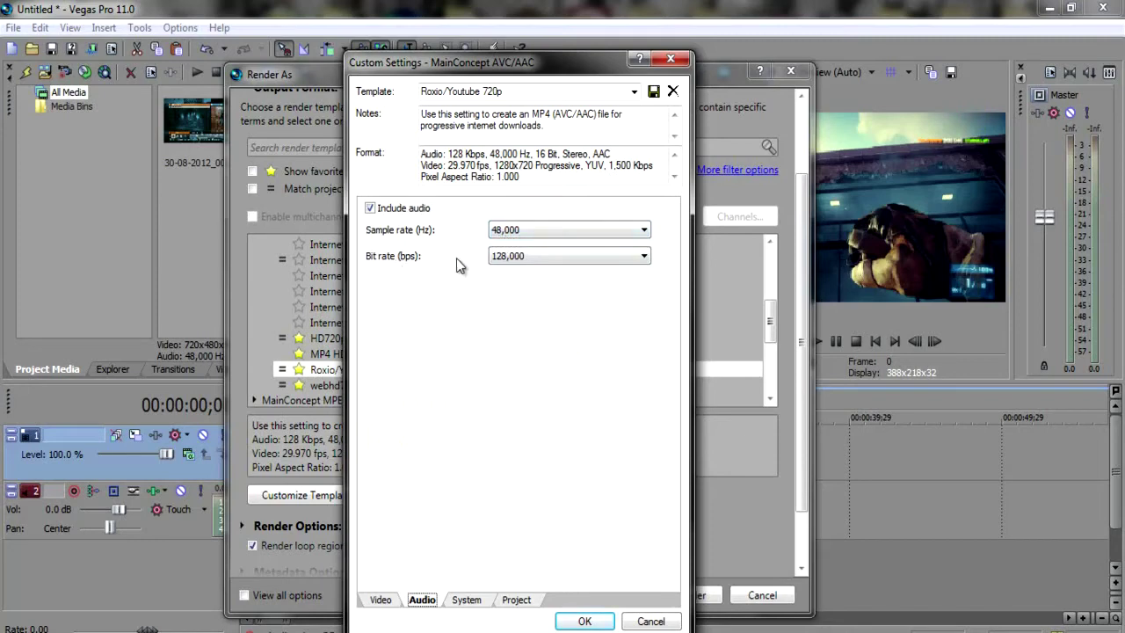
pyautogui.click(467, 601)
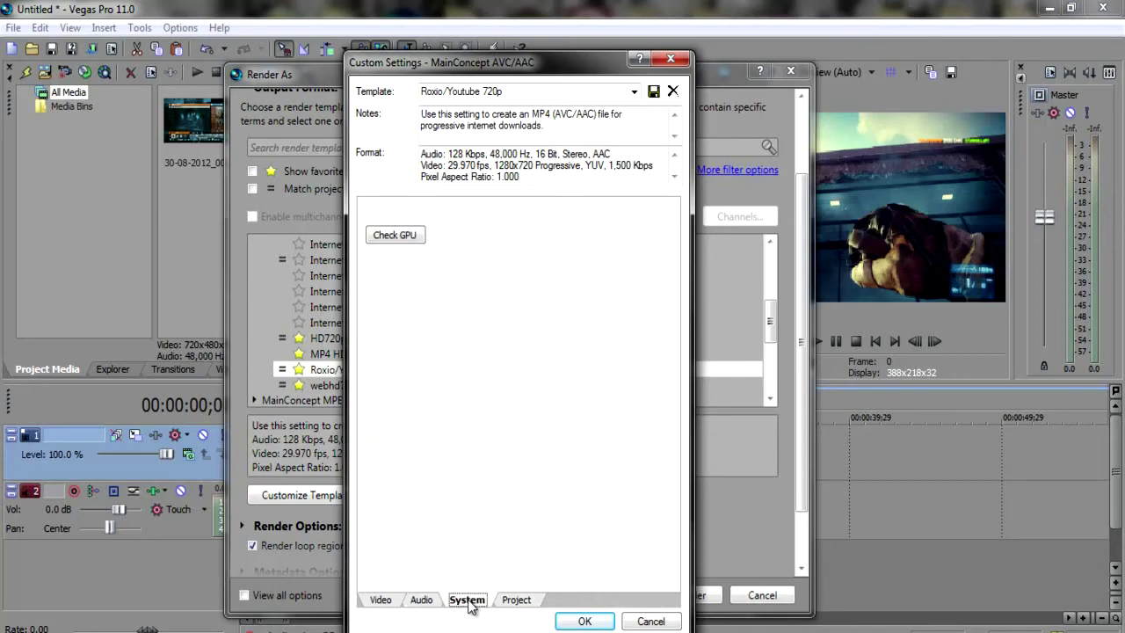
pyautogui.click(519, 601)
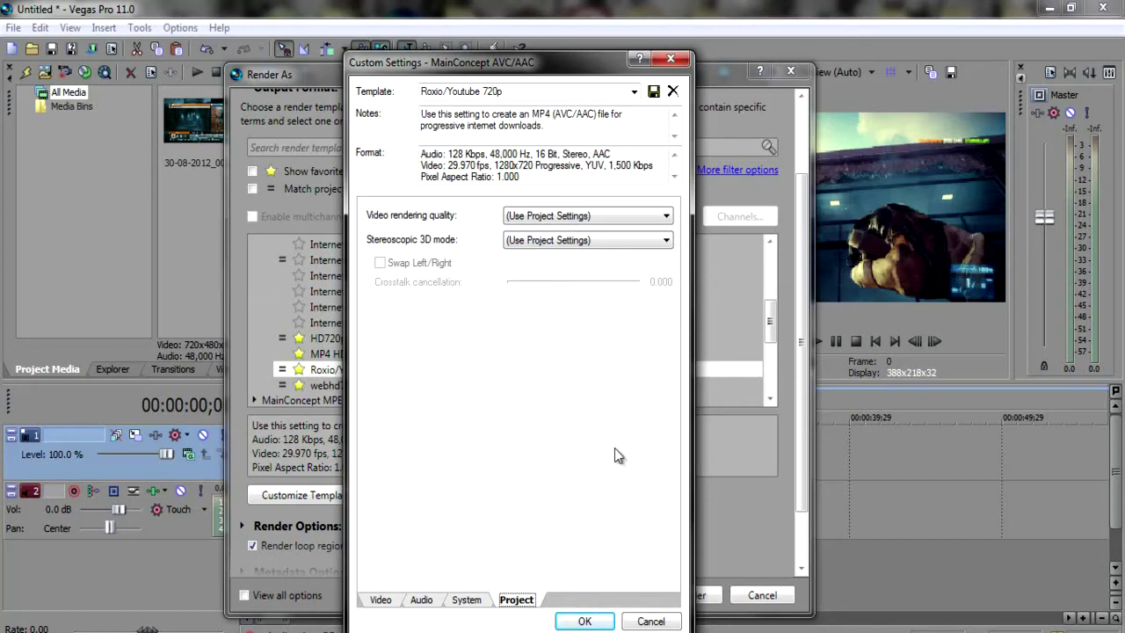
pyautogui.click(670, 60)
# Close the Render As window without rendering
pyautogui.click(785, 72)
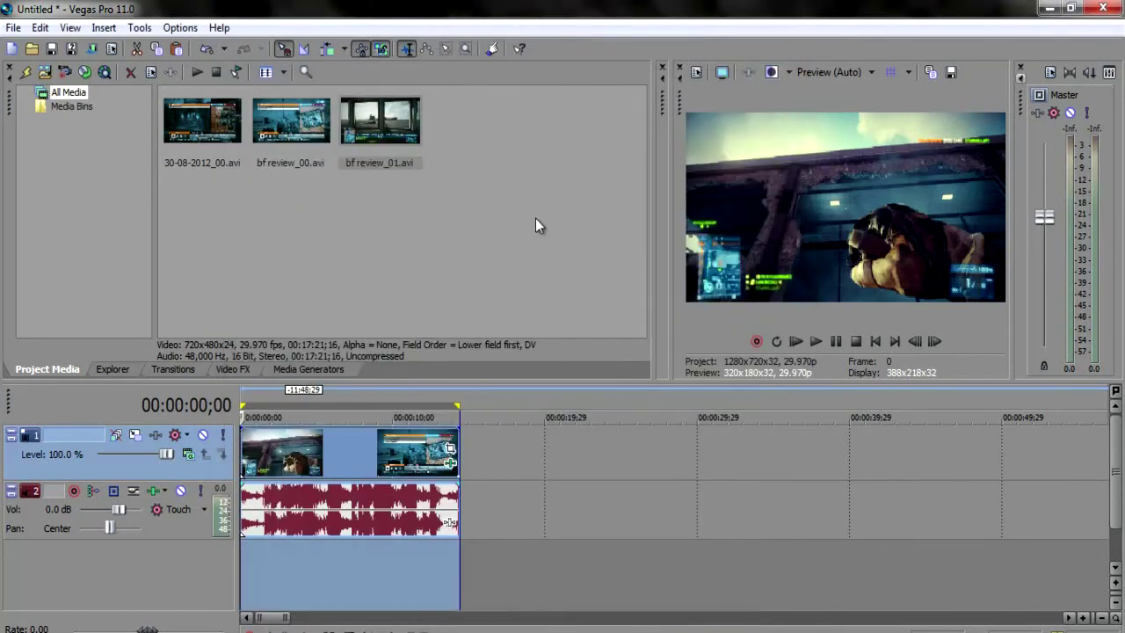